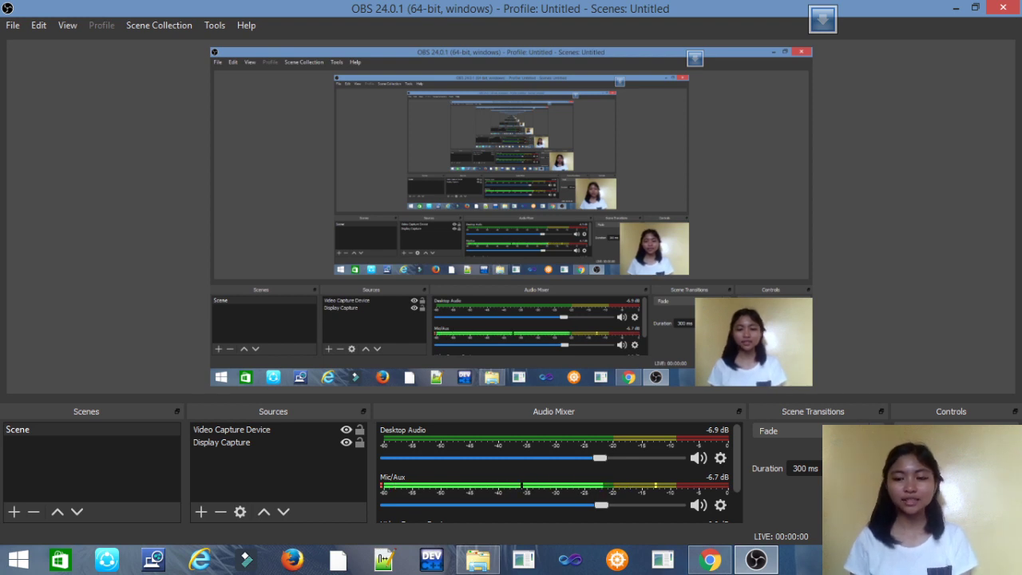
Step: Switch to Chrome and open page 7.1.4.8, Activity – Public or Private IPv4 Addresses, in section 7.1 of the course
click(713, 563)
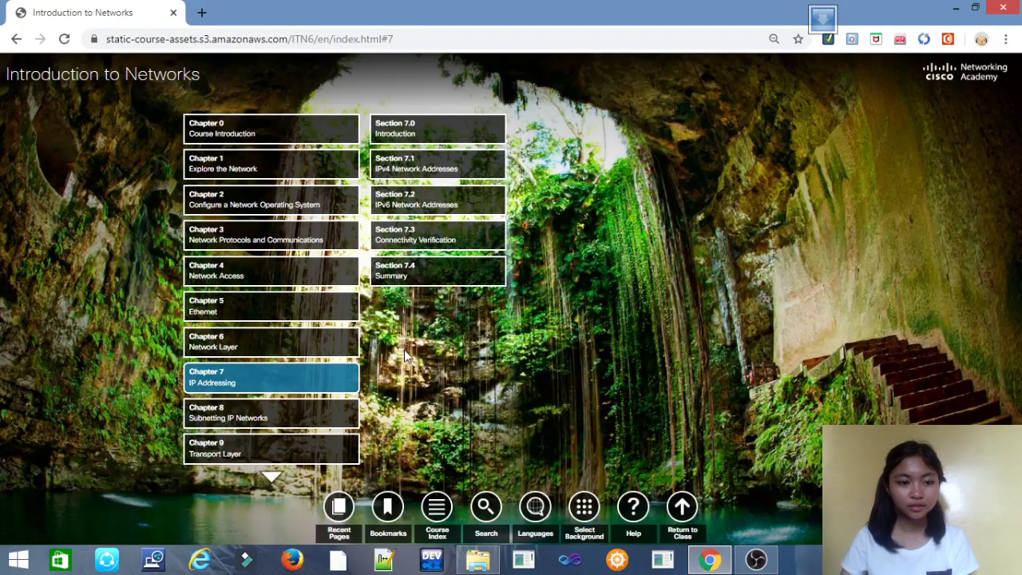
click(460, 166)
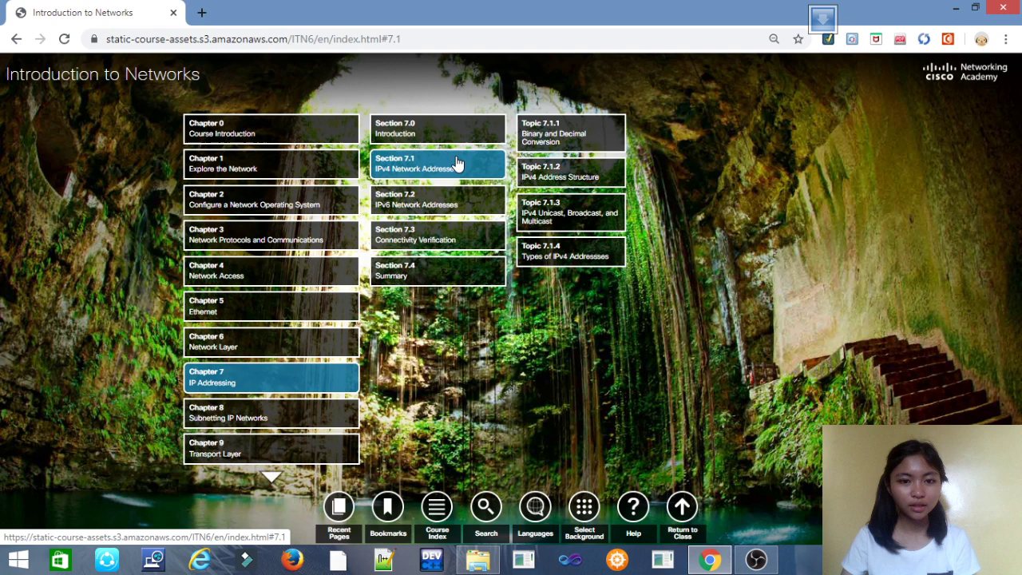
click(590, 255)
scroll(714, 359, down, 4)
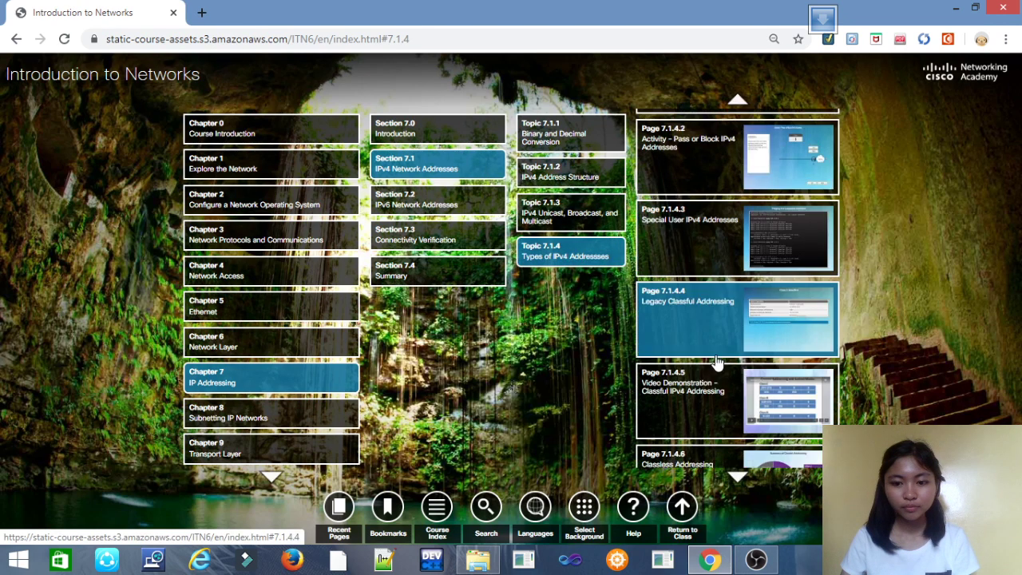
scroll(716, 362, down, 1)
click(718, 351)
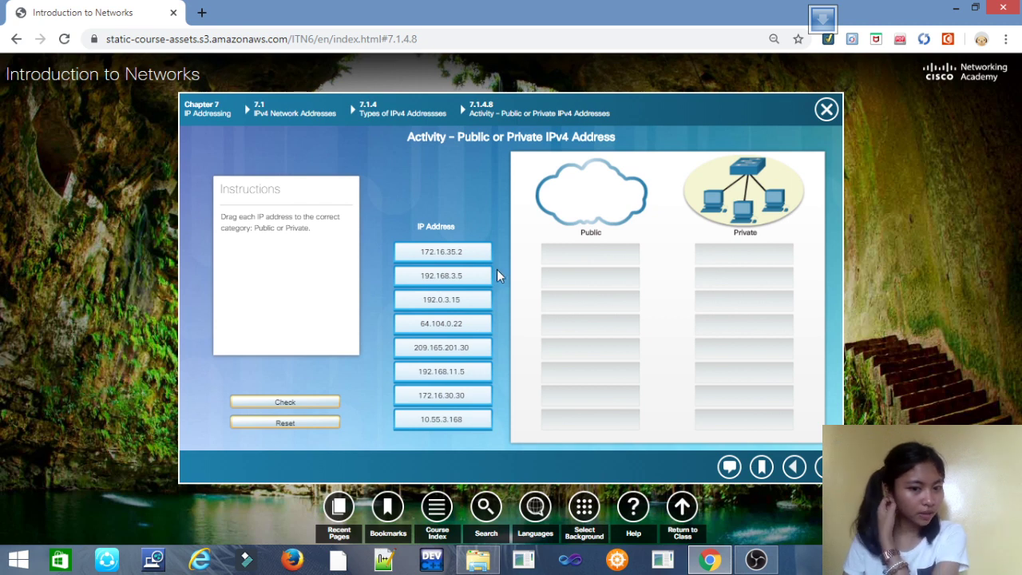
Step: Assign the IP addresses 64.104.0.22, 209.165.201.30 and 192.0.3.15 to the Public category
drag(455, 327, 612, 258)
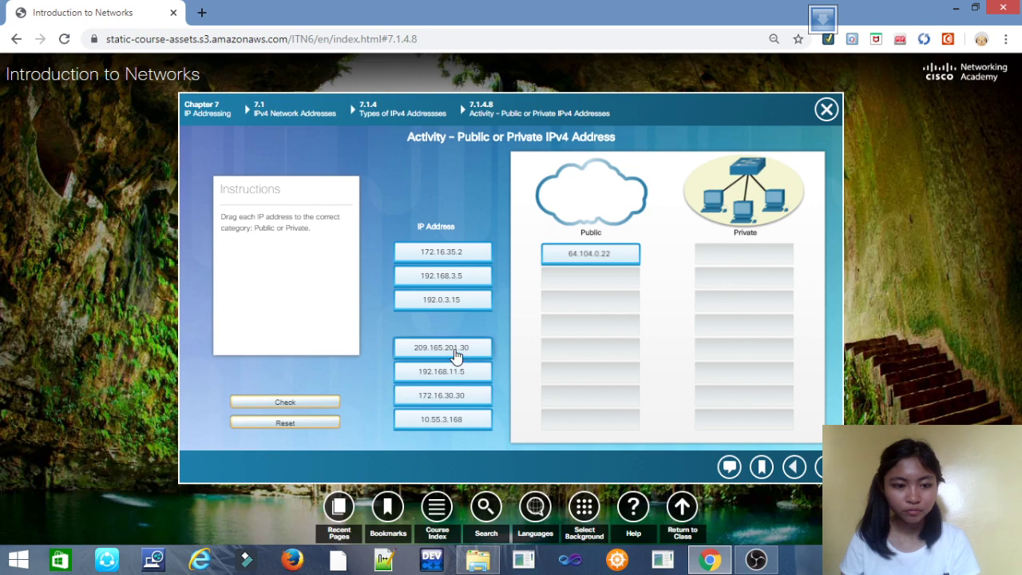
drag(460, 351, 602, 279)
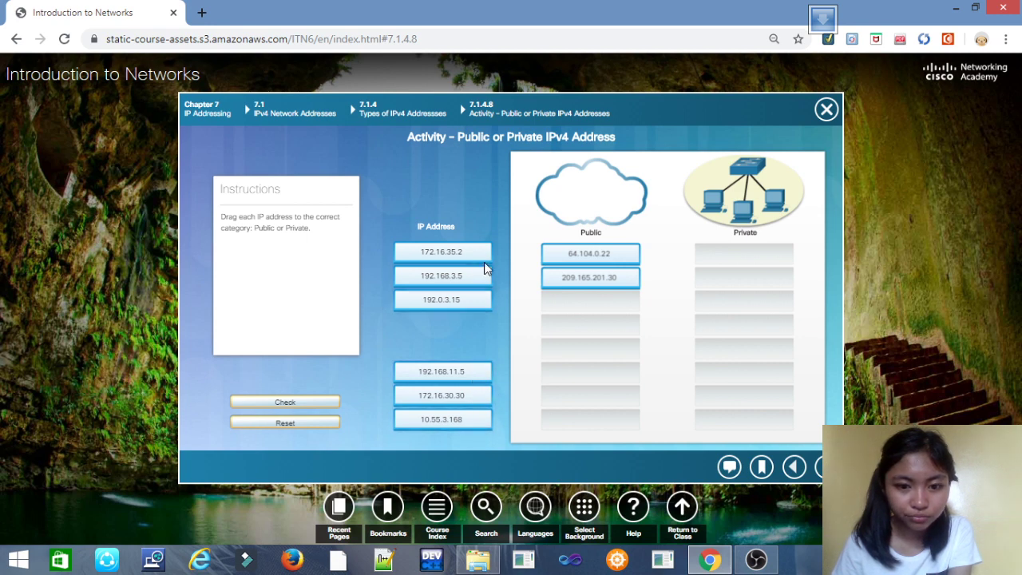
drag(476, 280, 621, 304)
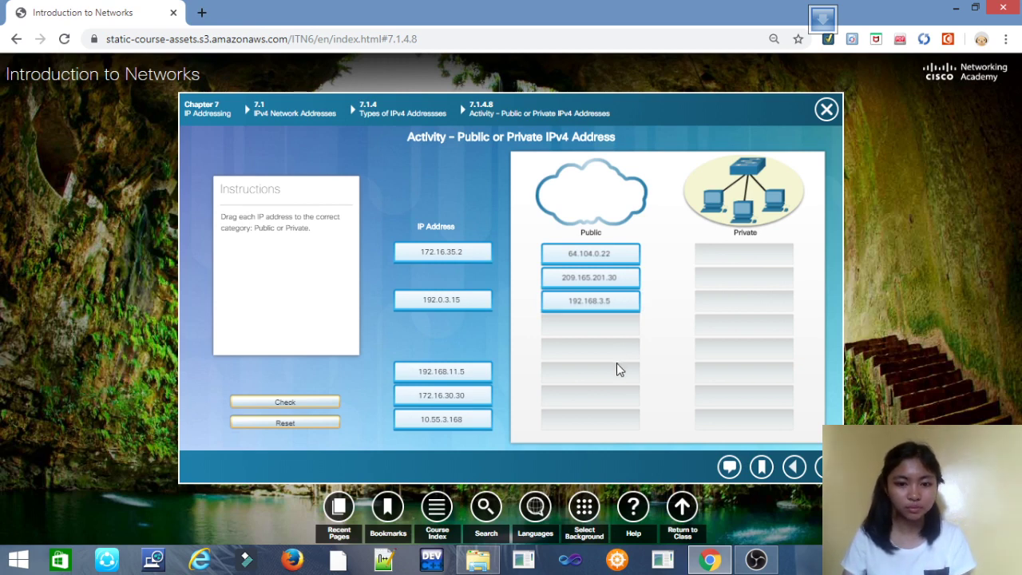
mouse_move(598, 308)
mouse_down()
mouse_move(486, 287)
mouse_move(448, 306)
mouse_move(597, 301)
mouse_up()
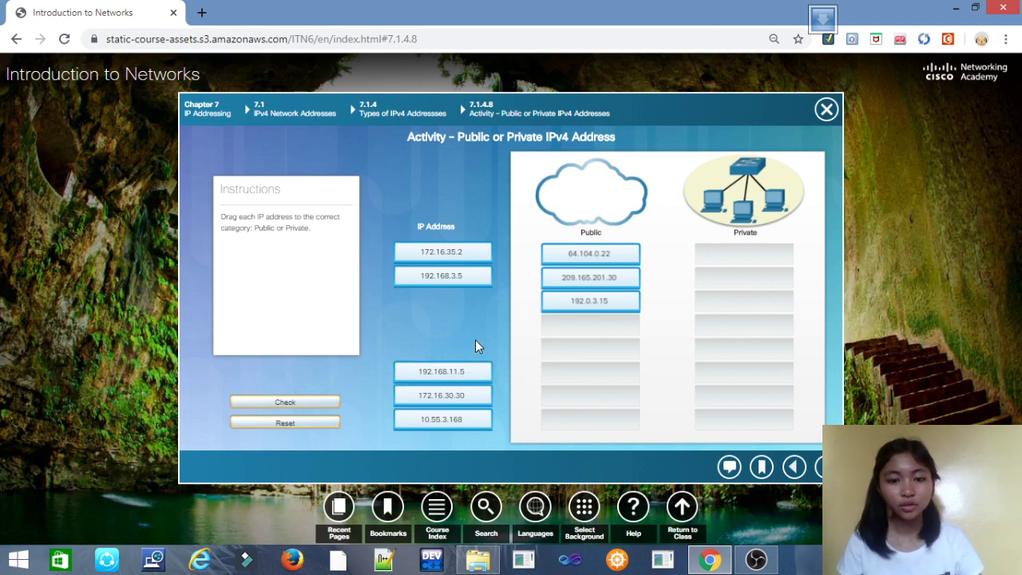
Step: Assign 192.168.3.5, 172.16.30.30, 10.55.3.168, 192.168.11.5 and 172.16.35.2 to the Private category, and check the answers
drag(467, 372, 760, 284)
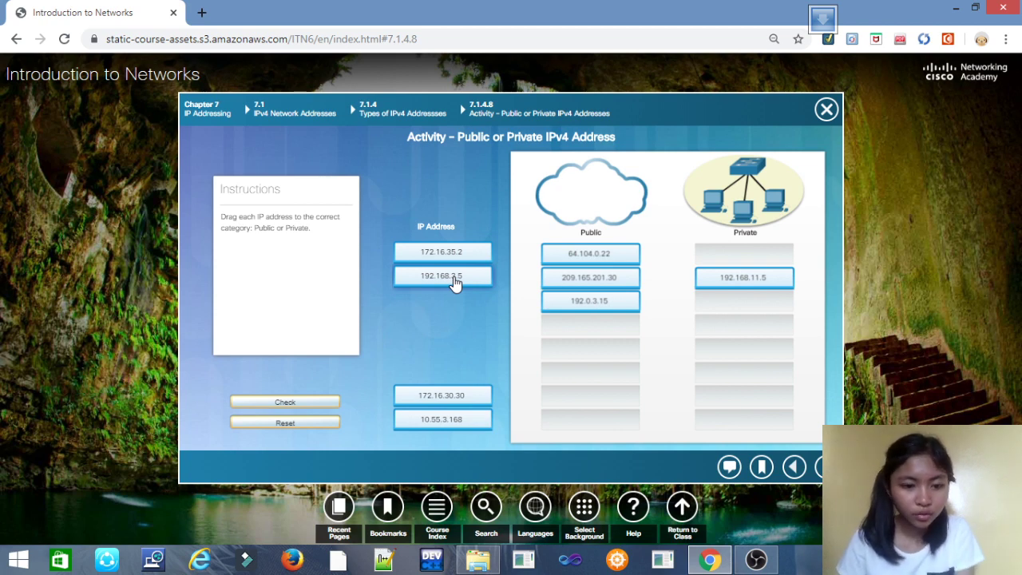
drag(453, 283, 758, 264)
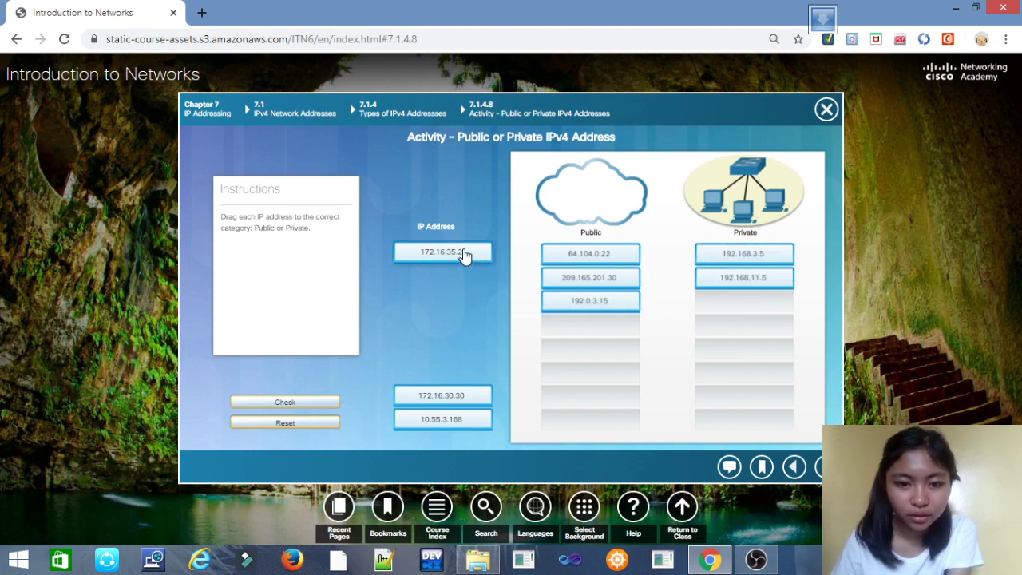
drag(464, 254, 762, 287)
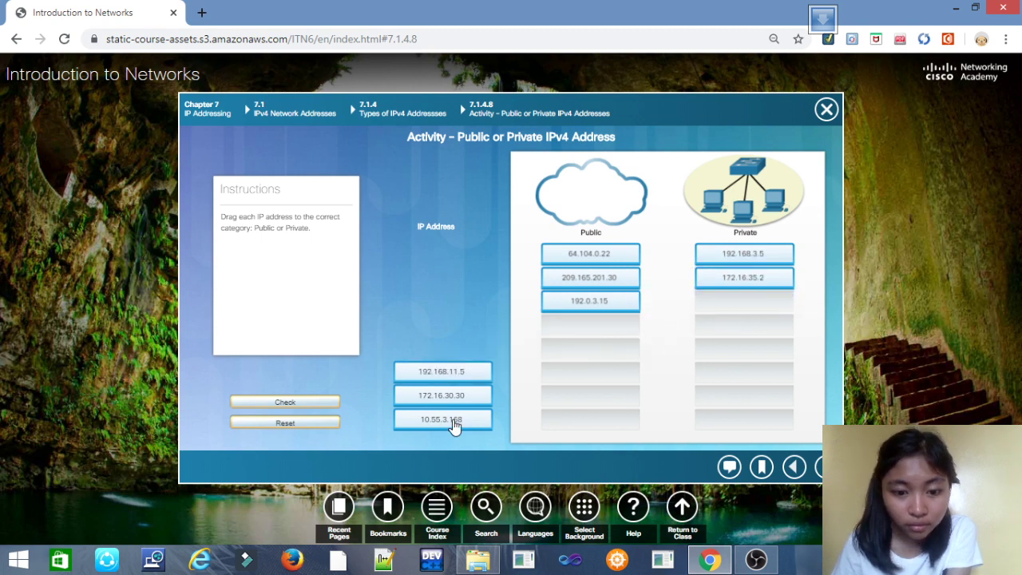
drag(467, 402, 762, 284)
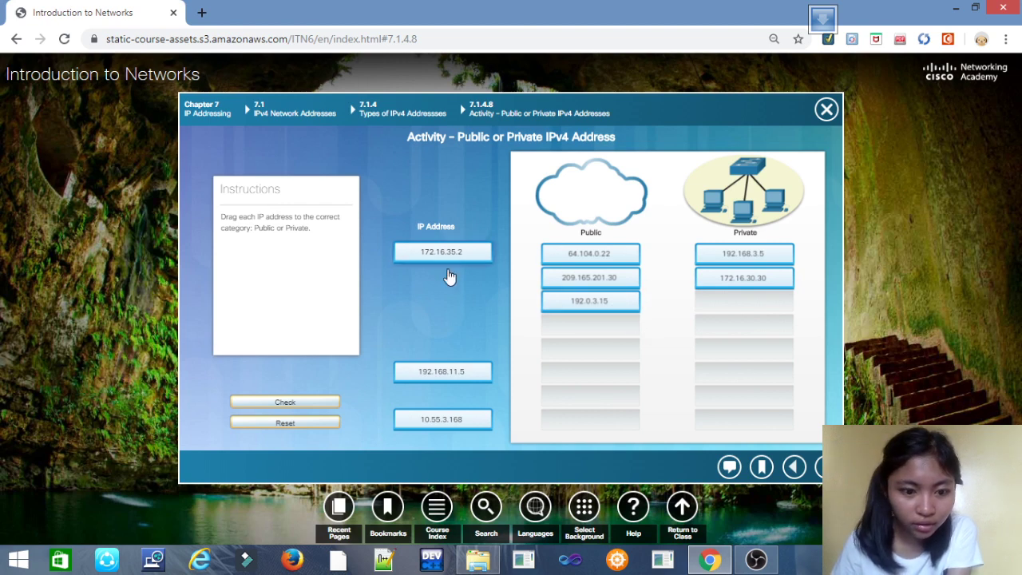
drag(459, 424, 764, 300)
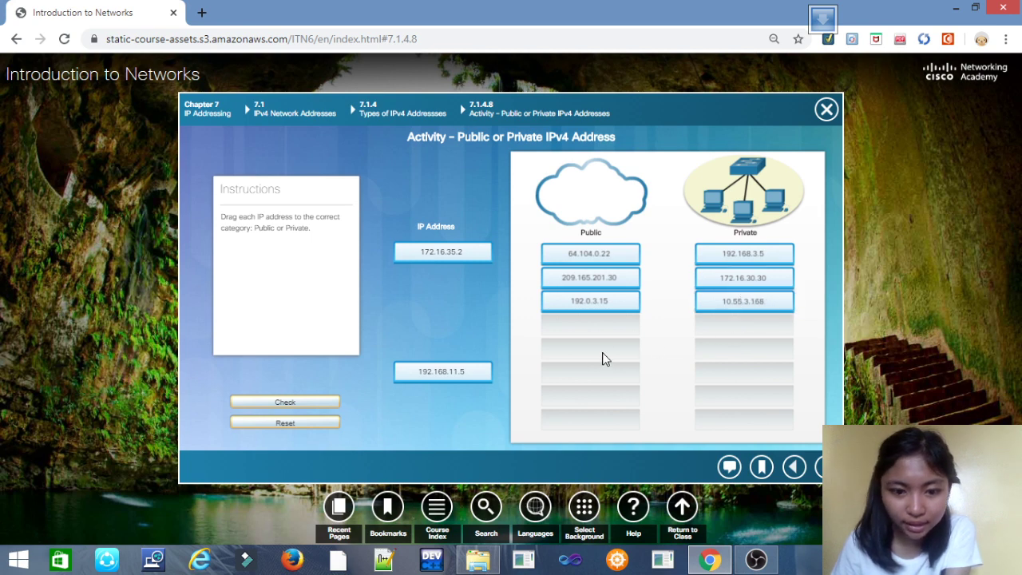
drag(472, 381, 769, 327)
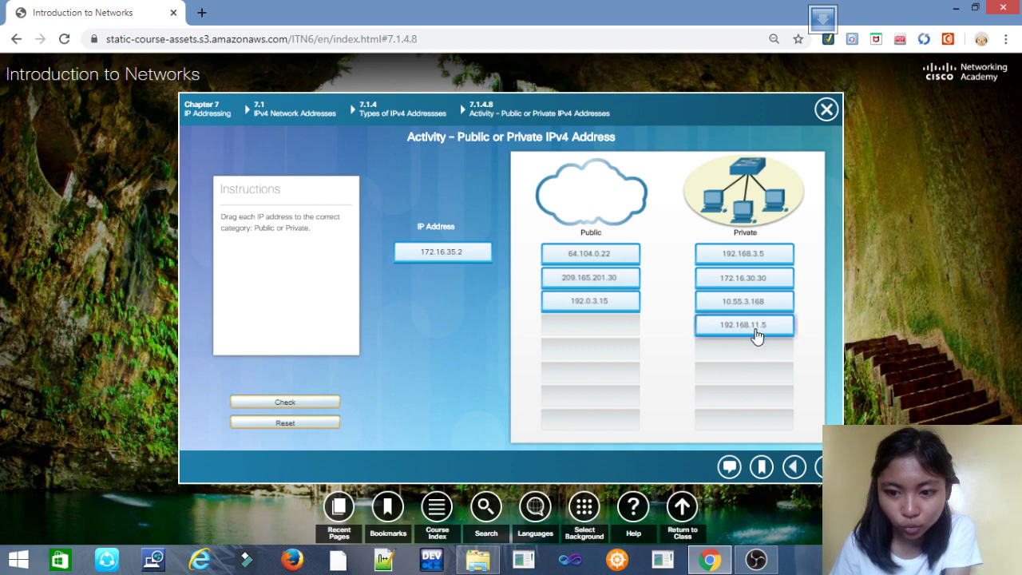
drag(477, 254, 771, 354)
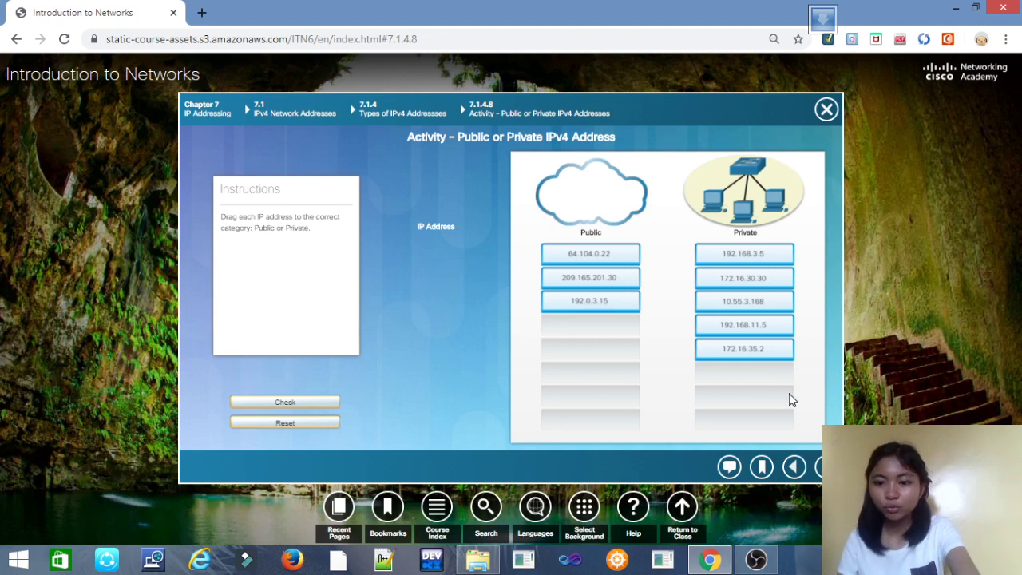
click(326, 405)
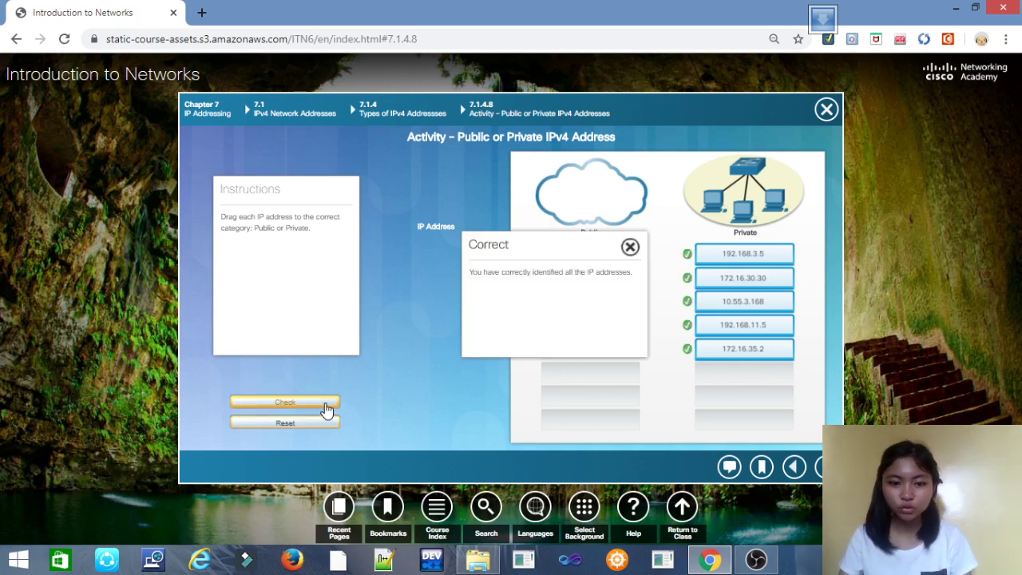
click(630, 247)
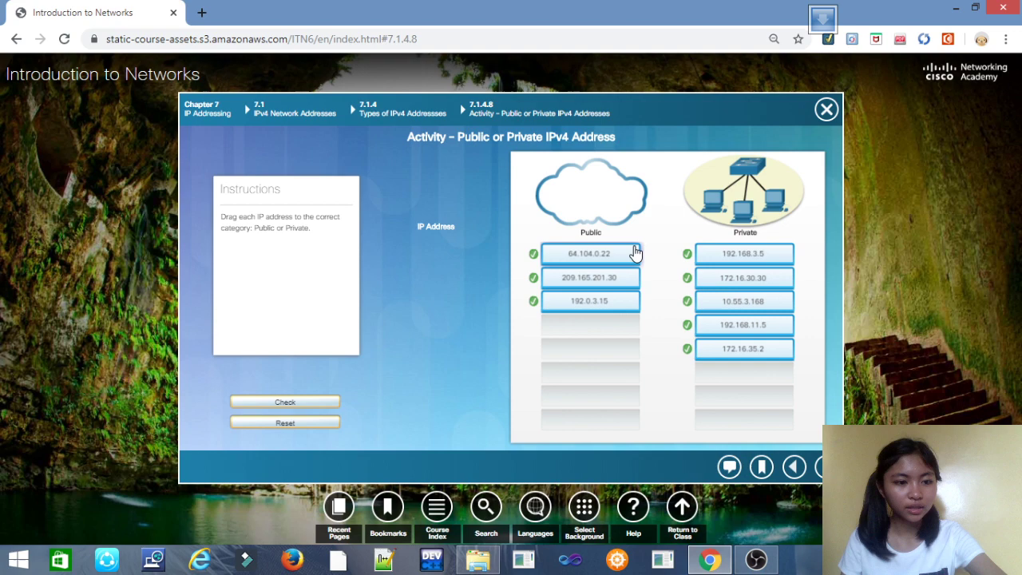
Step: Close the finished activity and open page 7.2.1.3, Activity – IPv4 Issues and Solutions, in section 7.2
click(826, 110)
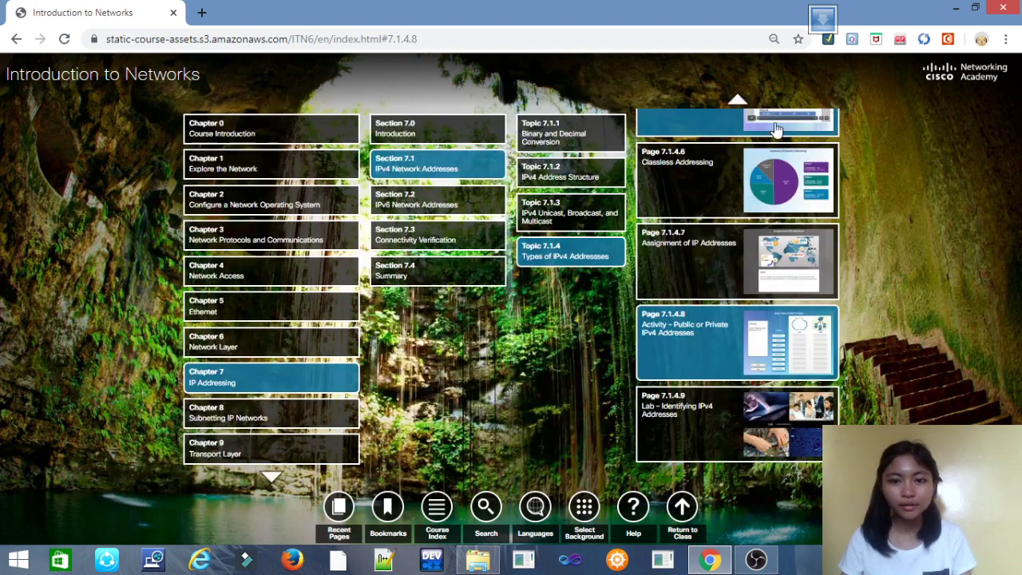
click(459, 212)
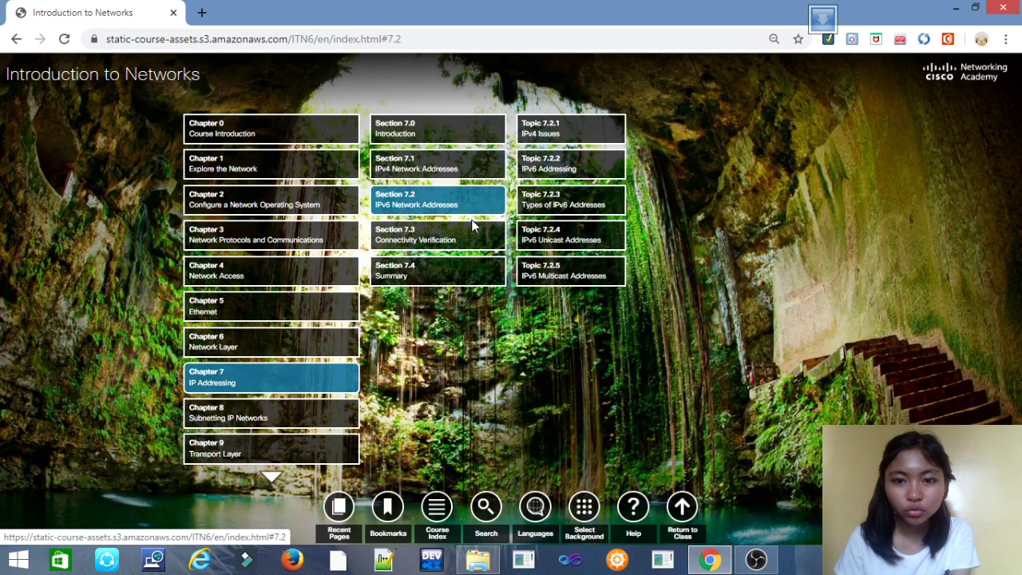
click(610, 140)
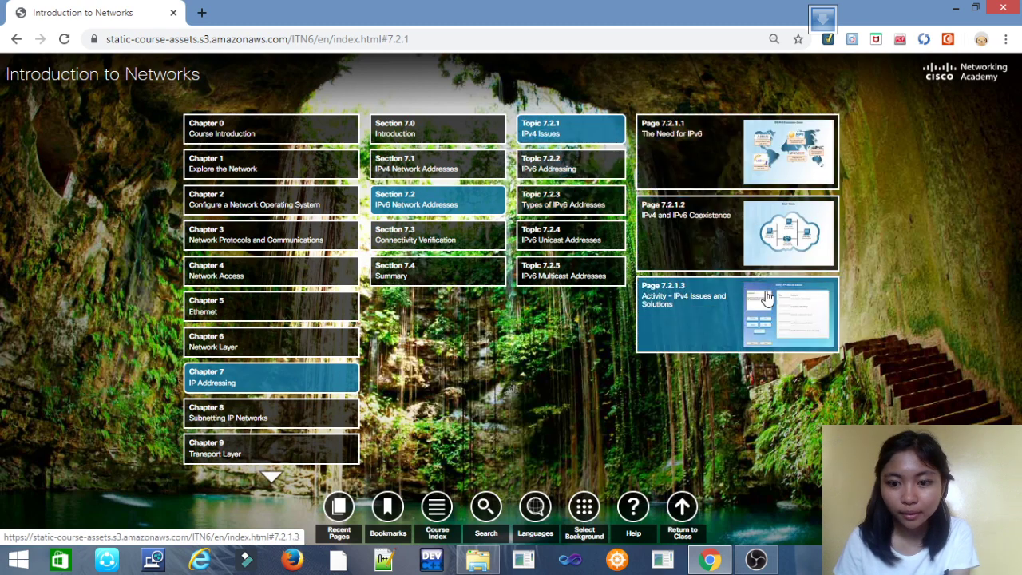
click(752, 325)
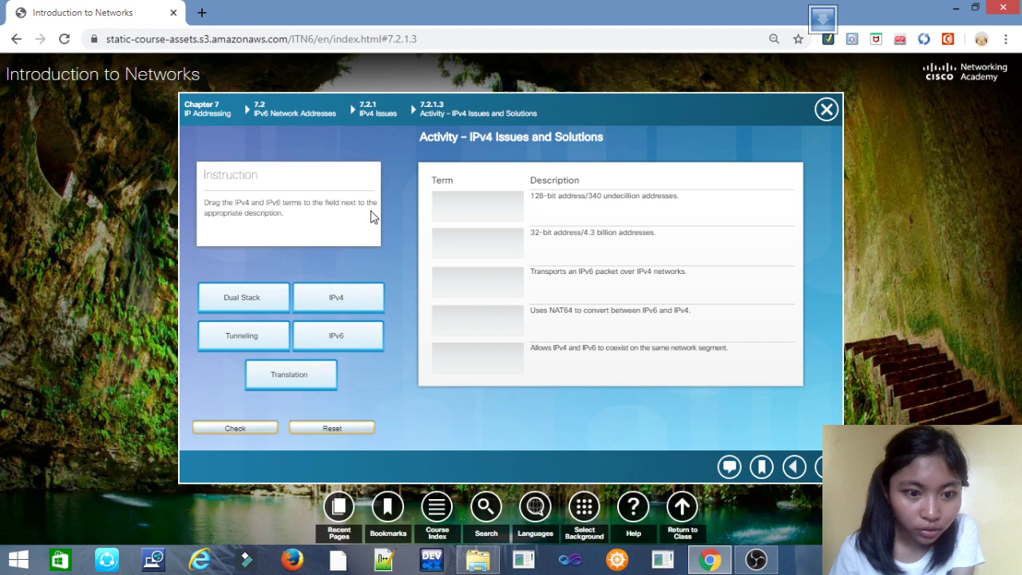
Step: Fill the description rows in order with IPv6, IPv4, Tunneling, Translation and Dual Stack, and check the answers
drag(366, 330, 482, 211)
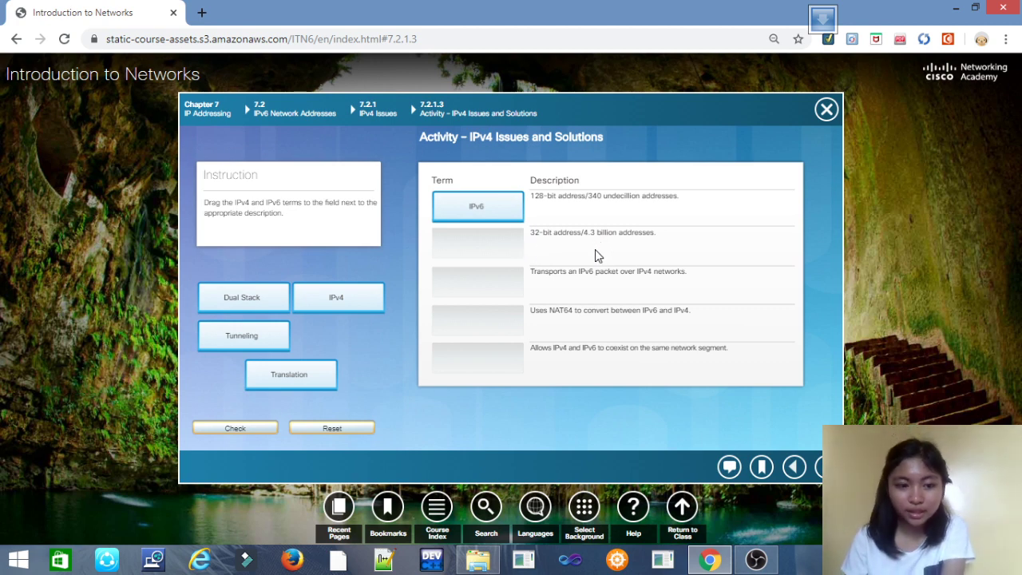
drag(372, 295, 510, 240)
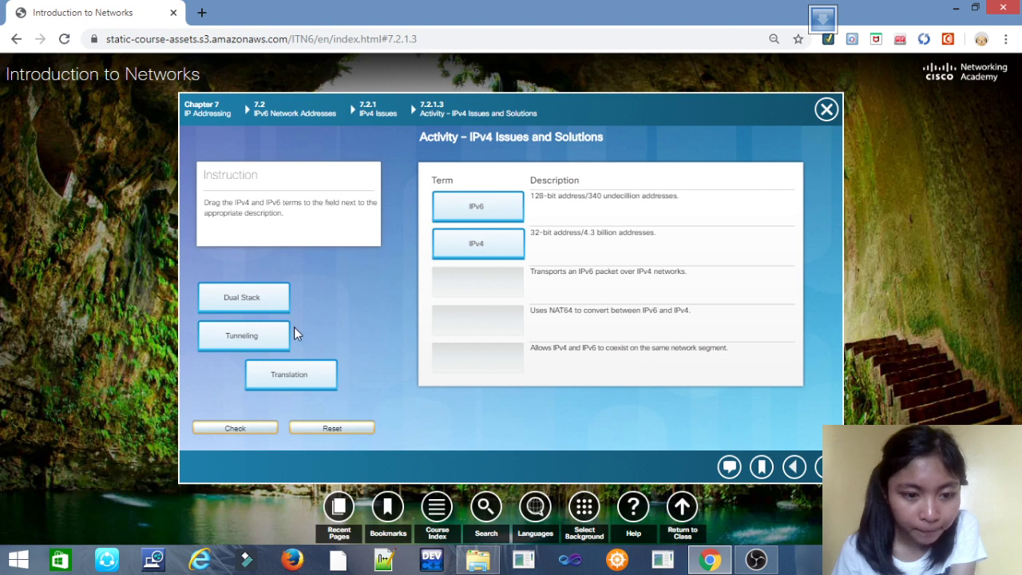
drag(269, 338, 506, 286)
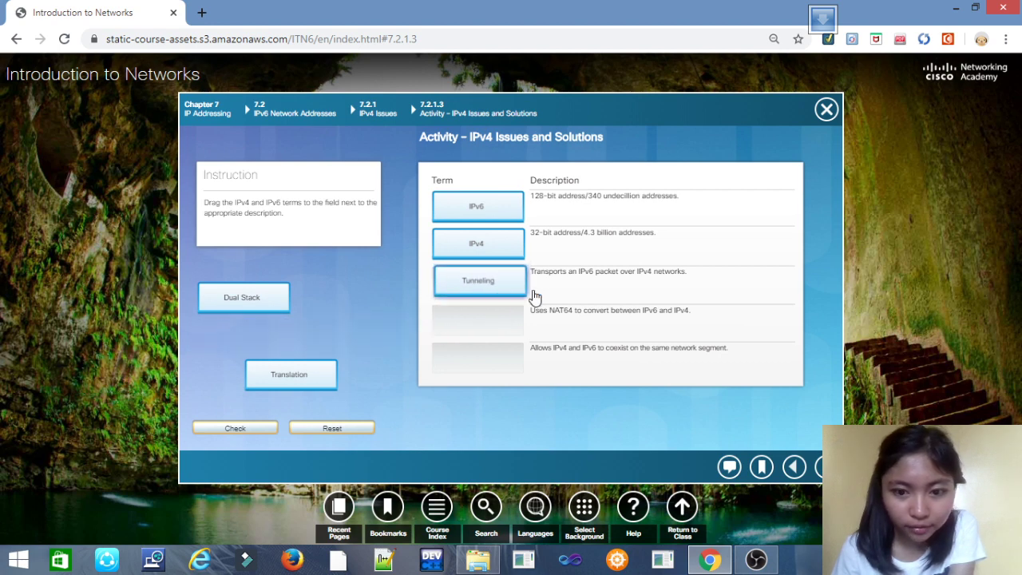
drag(535, 297, 537, 296)
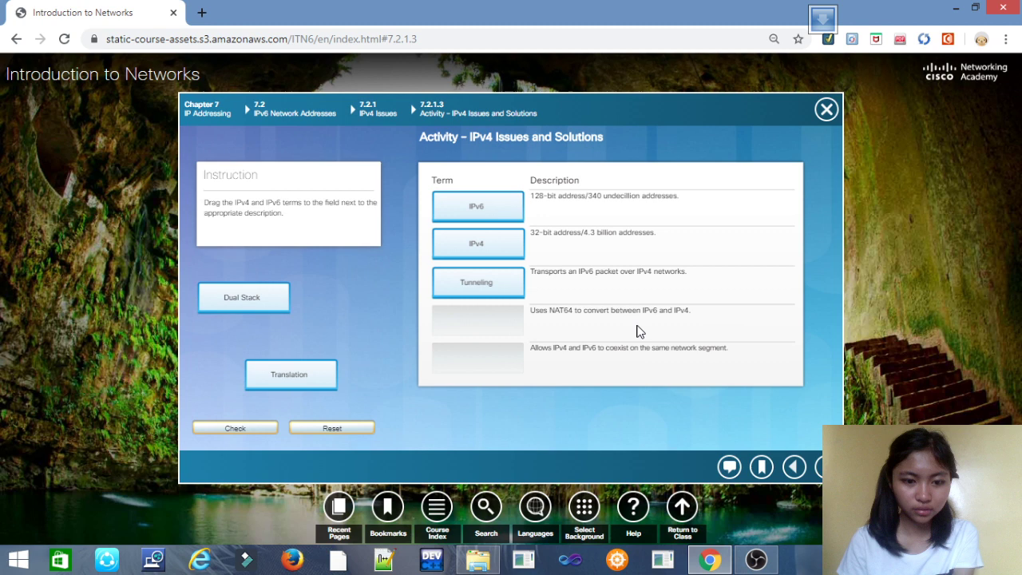
drag(318, 385, 503, 327)
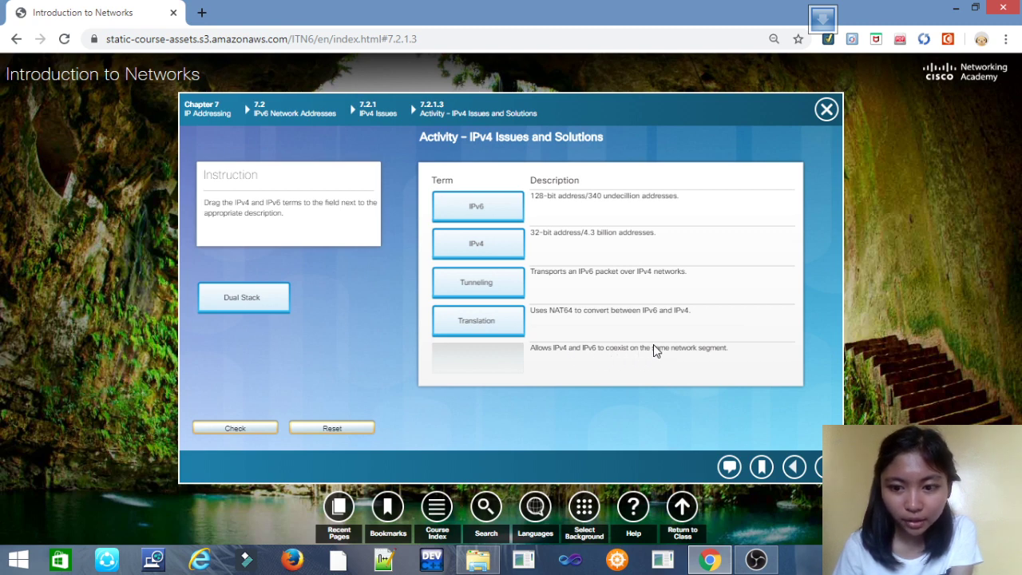
drag(268, 301, 477, 374)
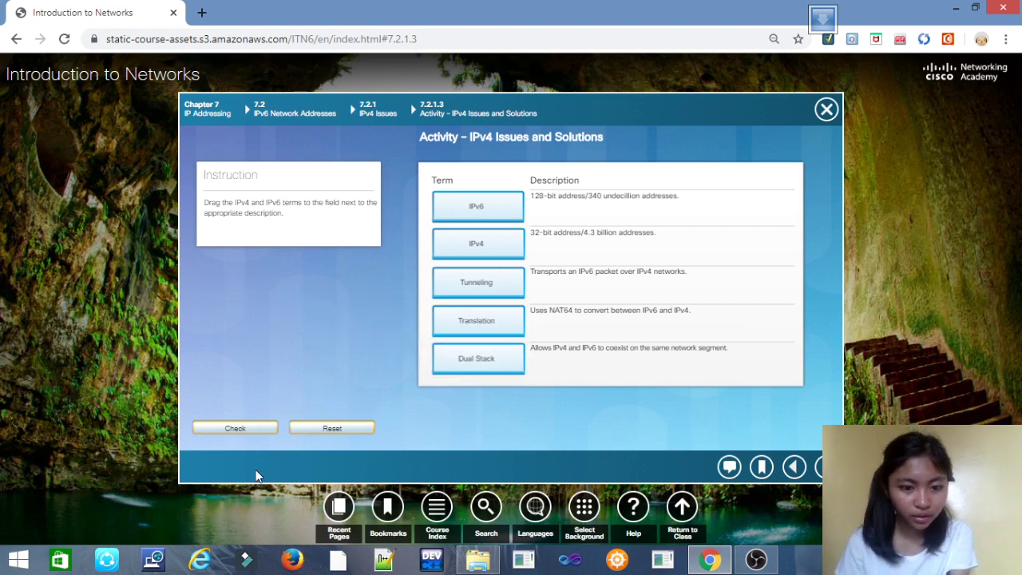
click(259, 432)
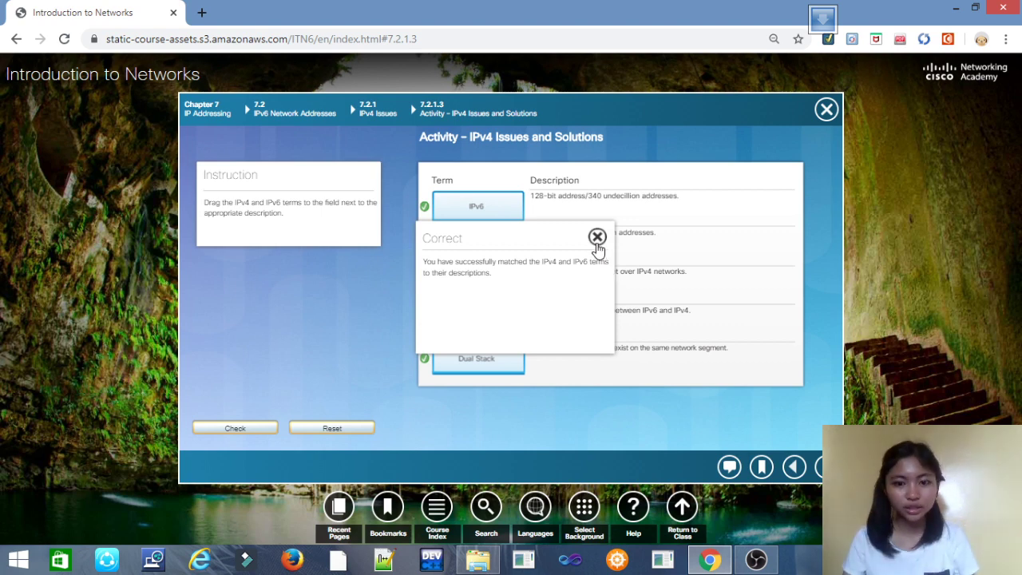
click(597, 238)
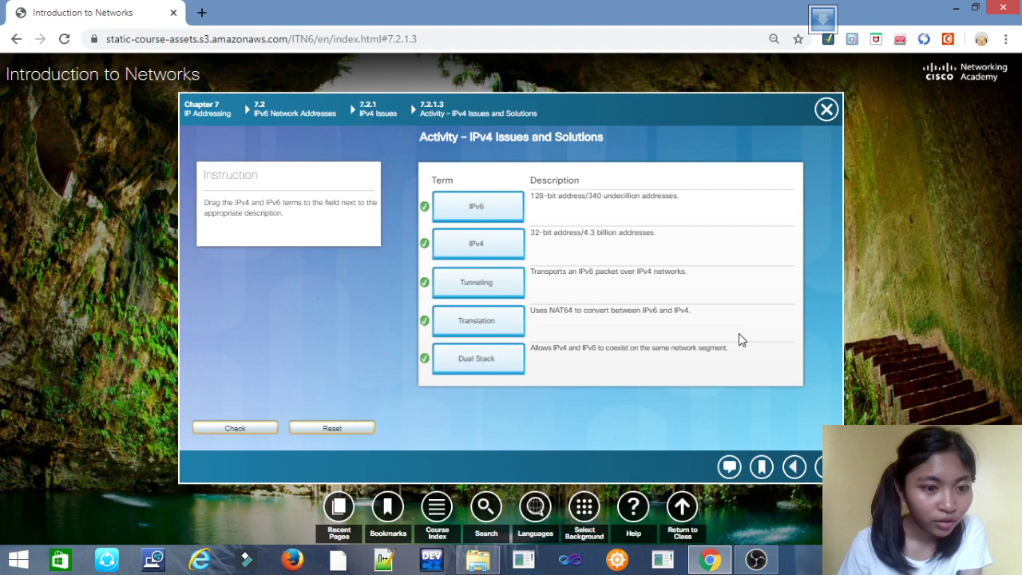
Step: Close the IPv4 issues activity and open page 7.2.3.5, Activity – Identify Types of IPv6 Addresses, under topic 7.2.3
click(831, 116)
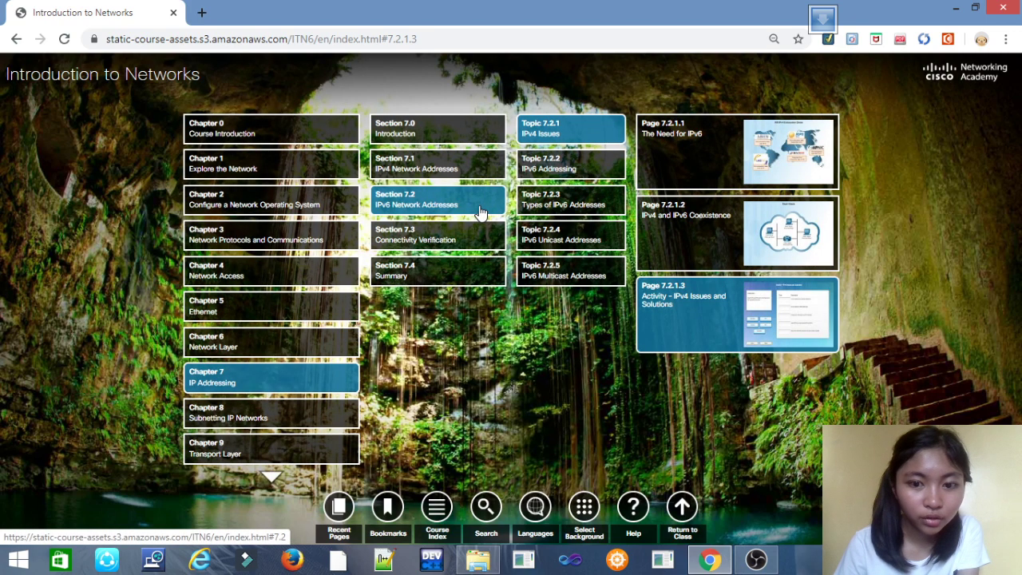
click(560, 209)
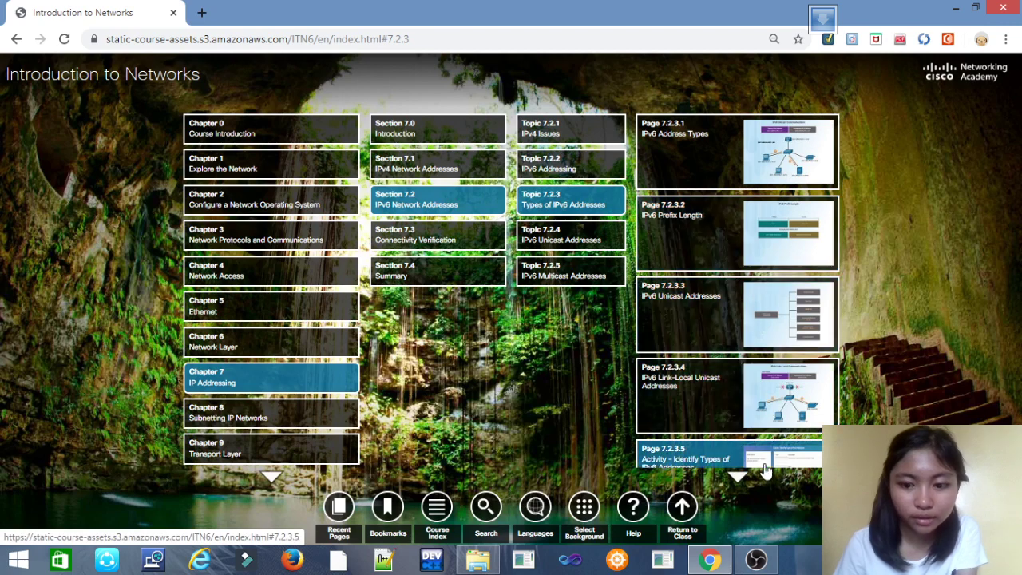
click(762, 457)
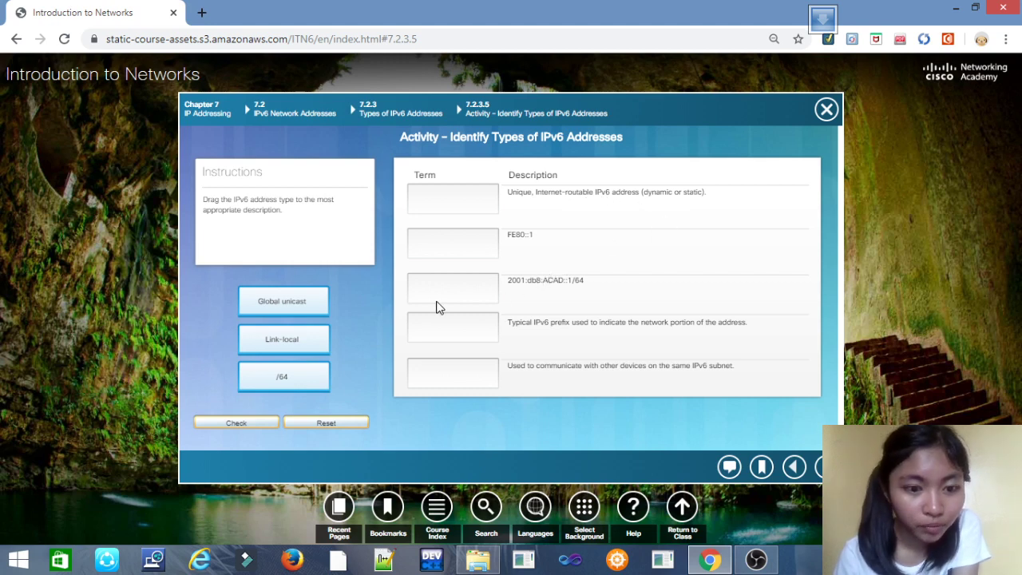
Step: Fill the description rows in order with Global unicast, Link-local, Global unicast, /64 and Link-local, and check the answers
drag(301, 291, 458, 203)
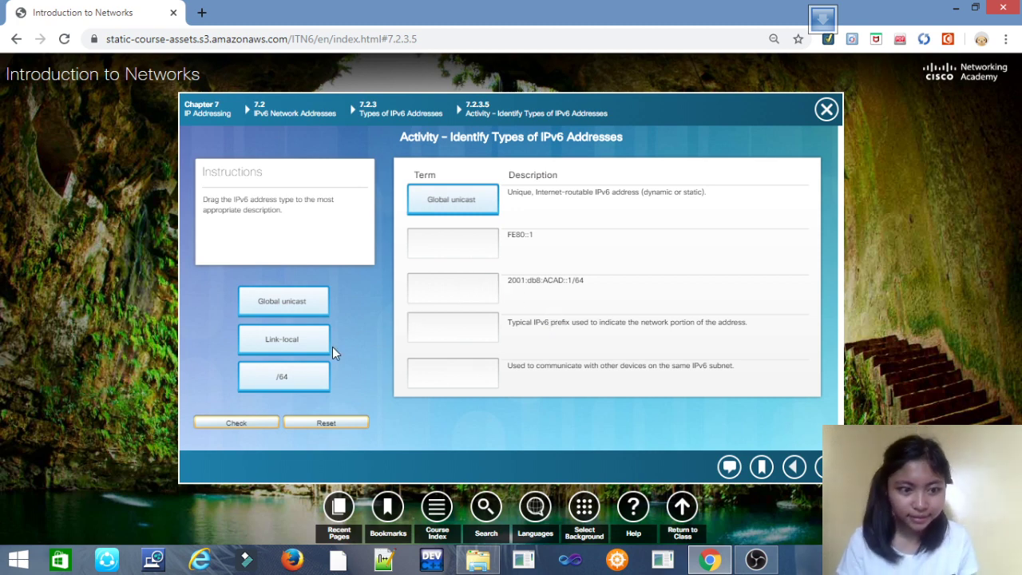
drag(307, 339, 462, 256)
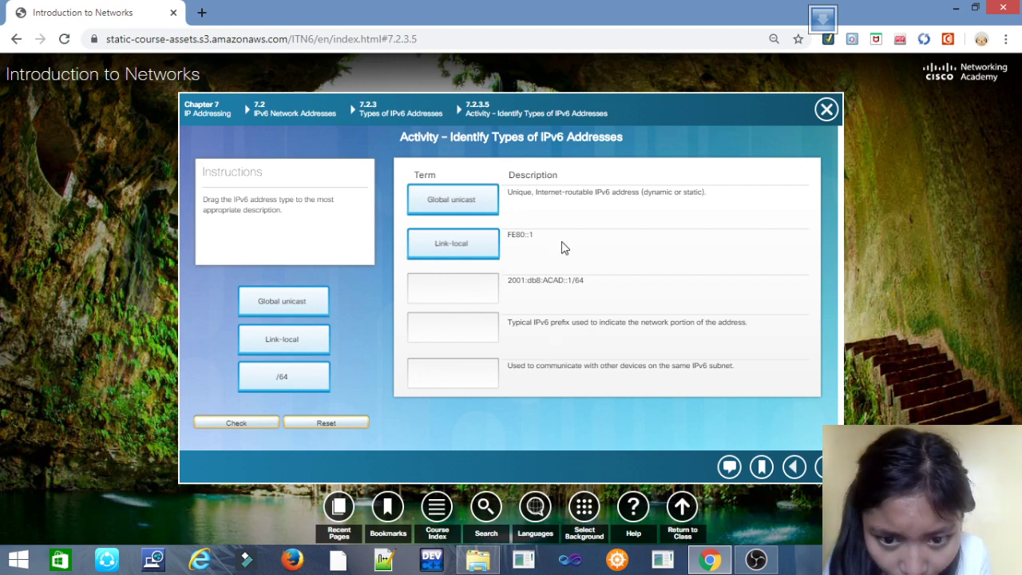
drag(323, 301, 477, 300)
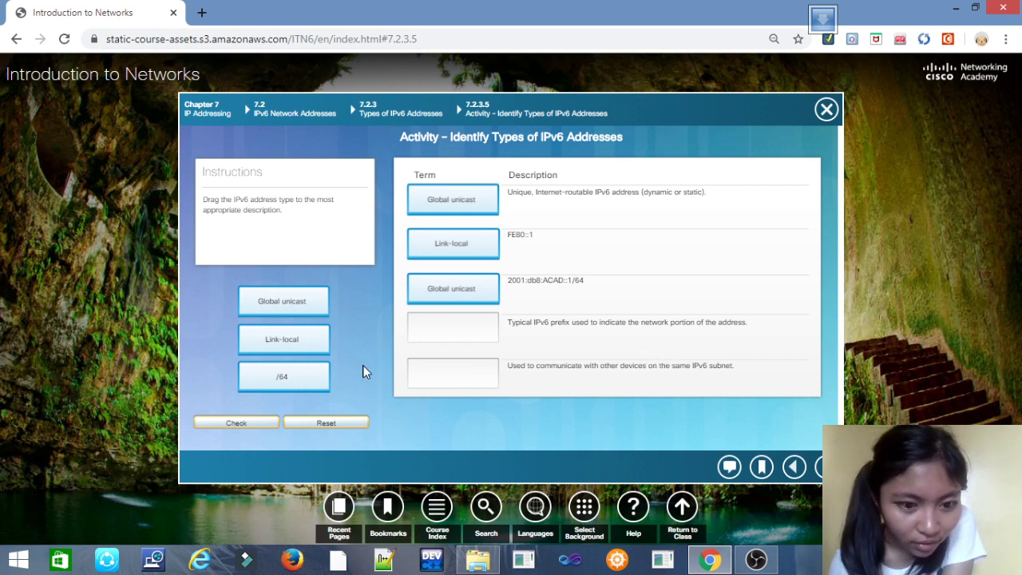
drag(296, 370, 472, 326)
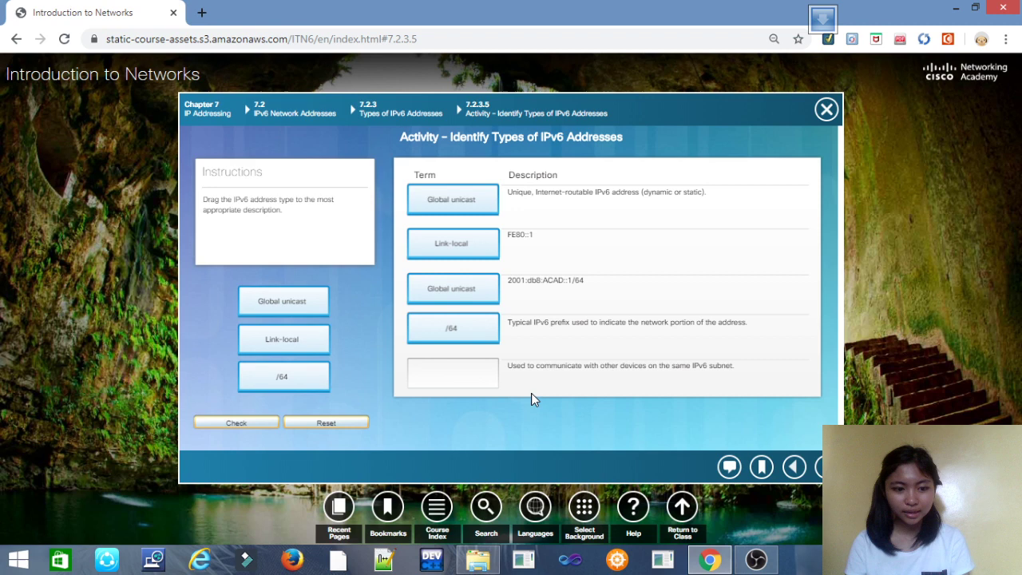
drag(290, 338, 453, 377)
click(263, 427)
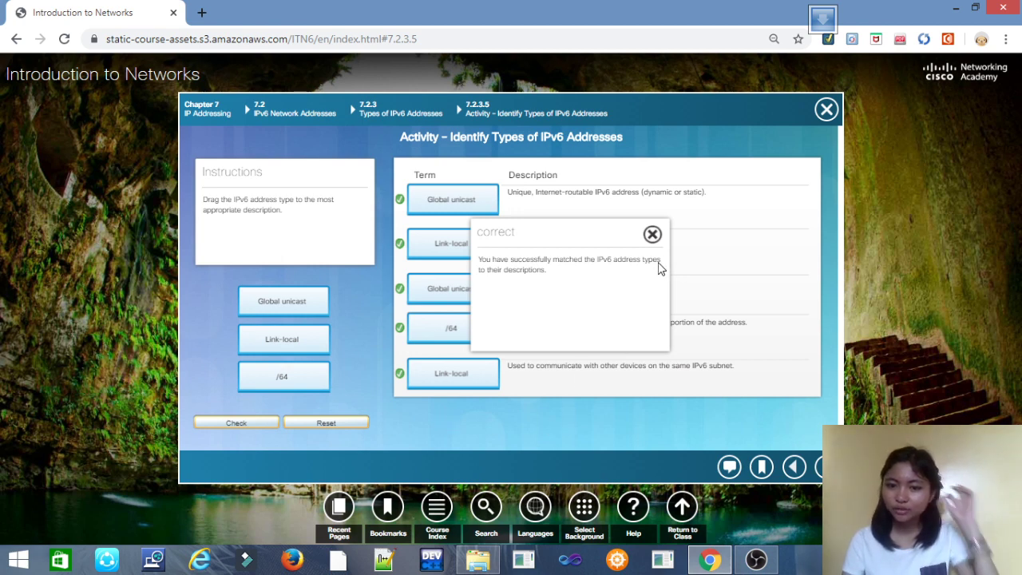
click(652, 235)
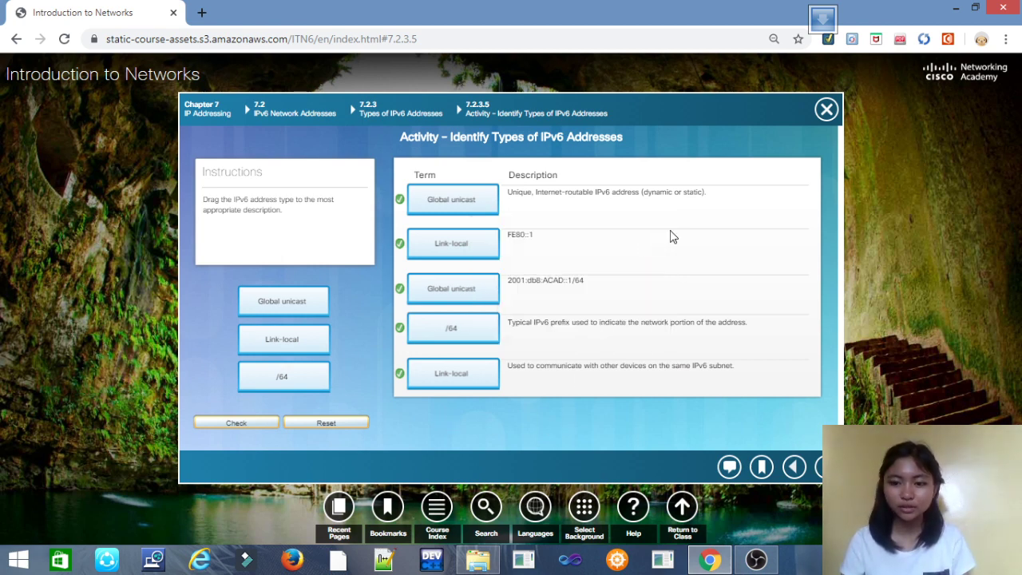
Step: Close the IPv6 address types activity and switch to OBS
click(826, 111)
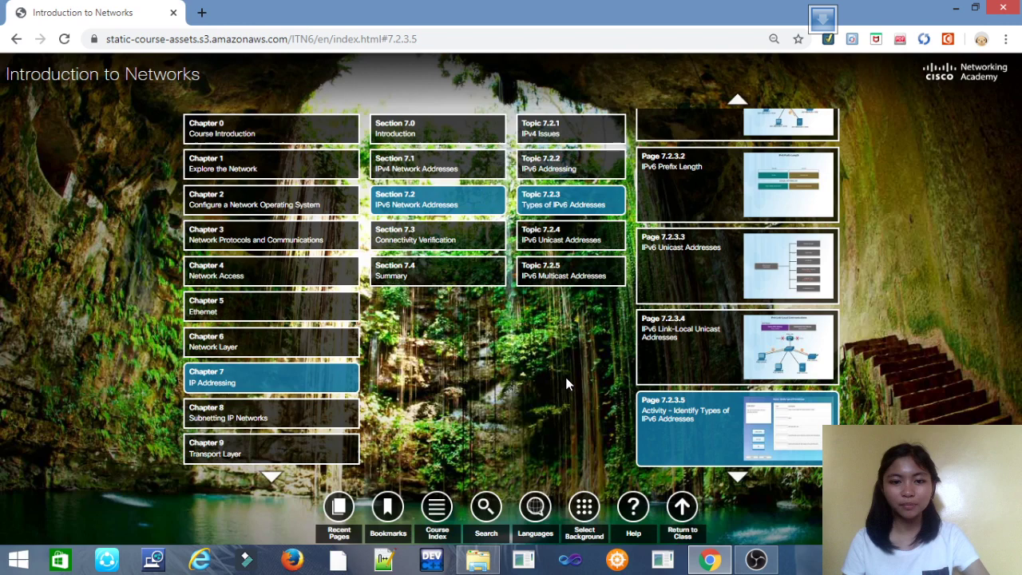
click(754, 560)
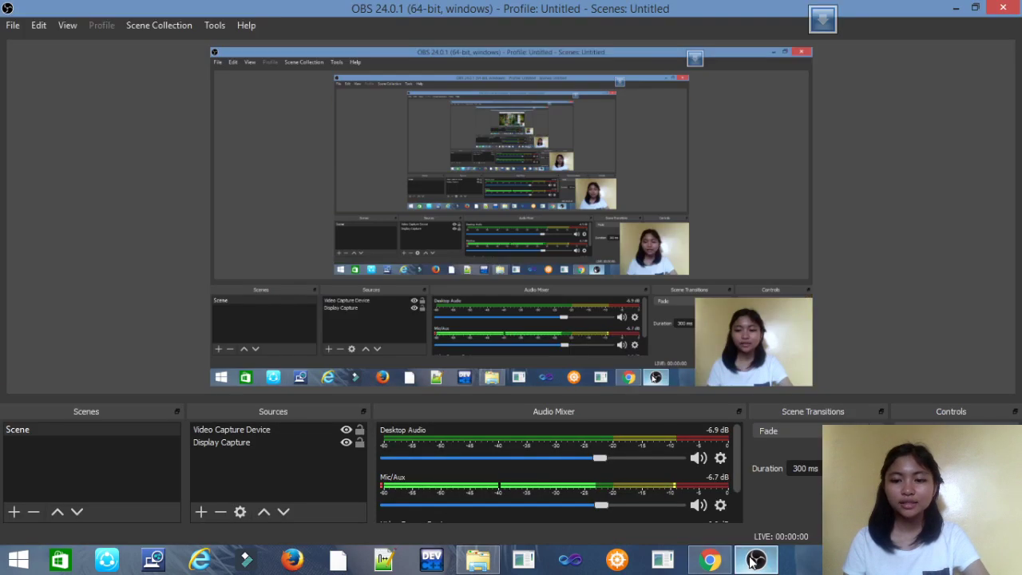